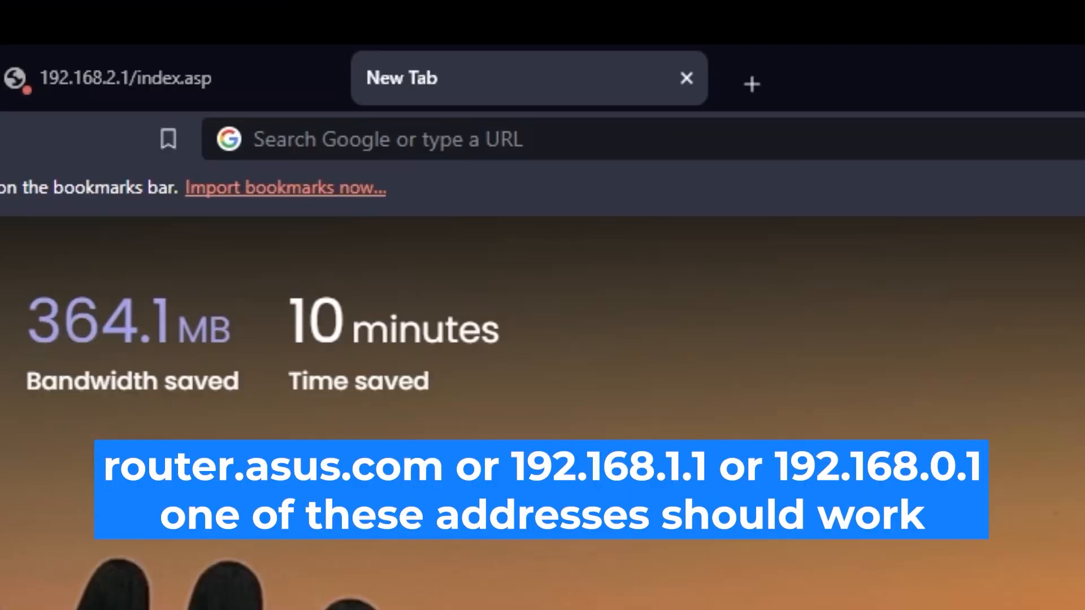
Open the router's settings page at 192.168.2.1 in the new browser tab.
click(582, 35)
text(192.16)
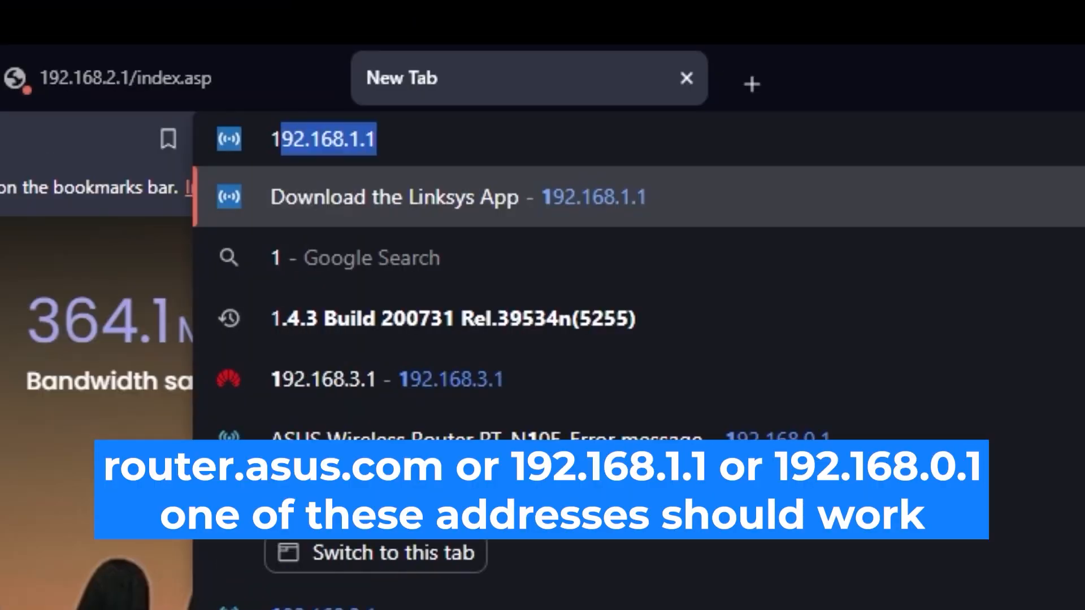
text(8.2.1)
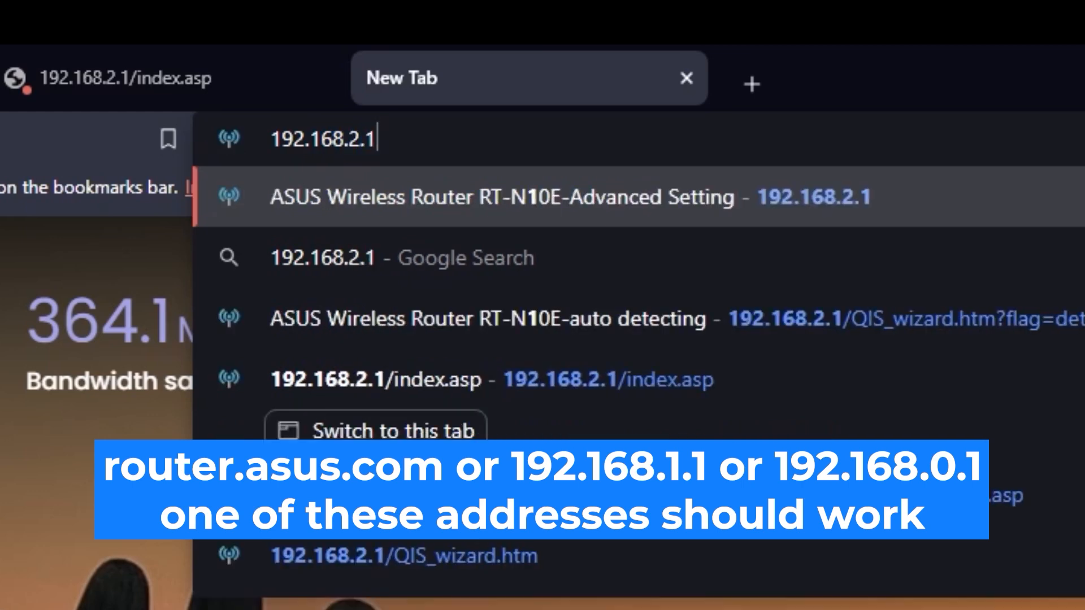
key(Return)
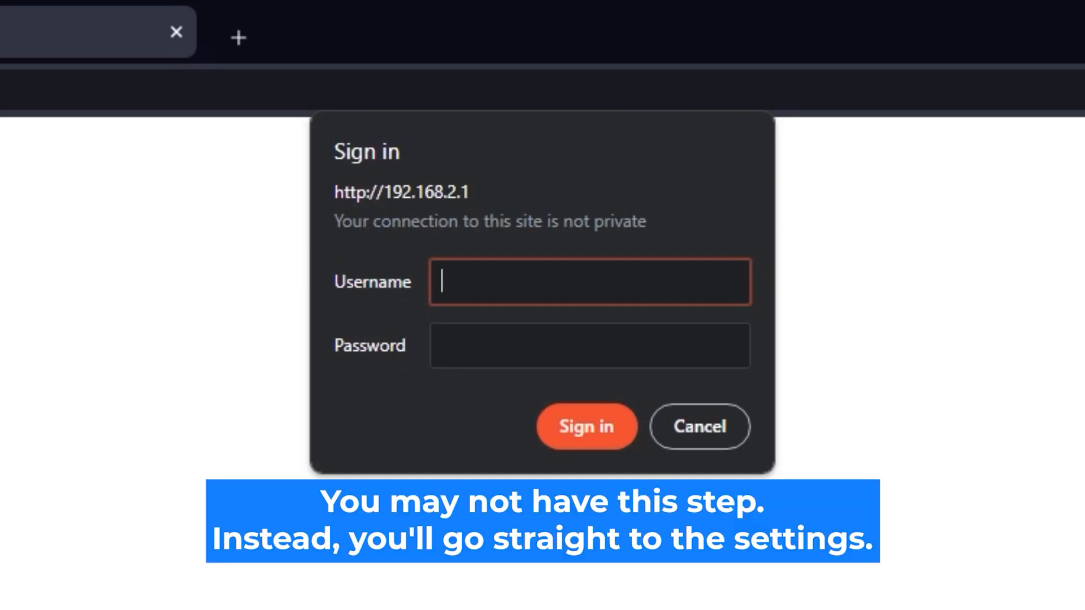
Sign in to the router as admin, entering the router's login password.
text(admin)
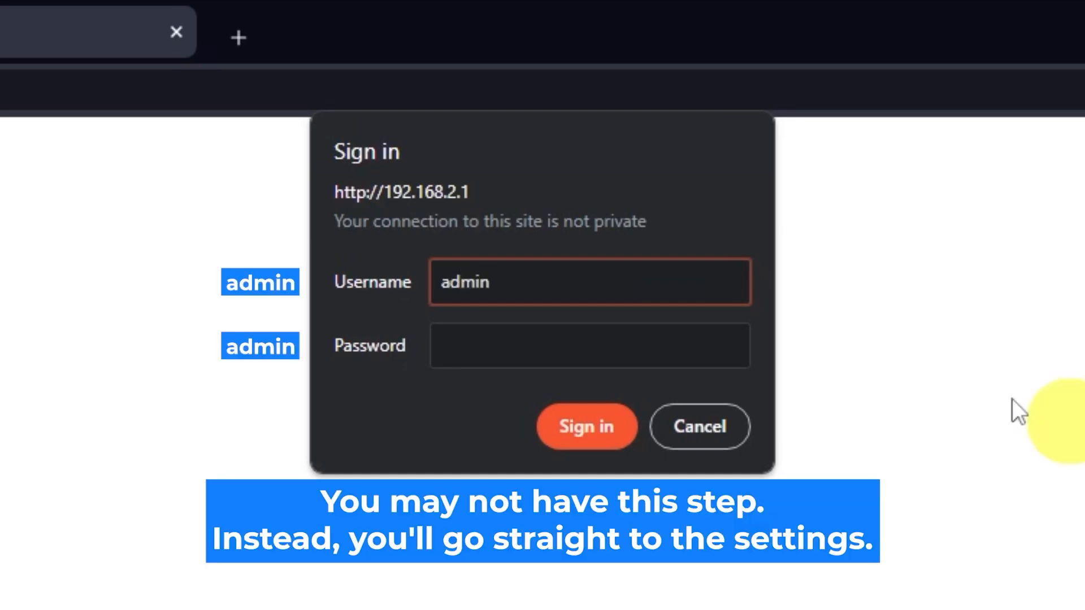
click(646, 339)
text(•••••••••)
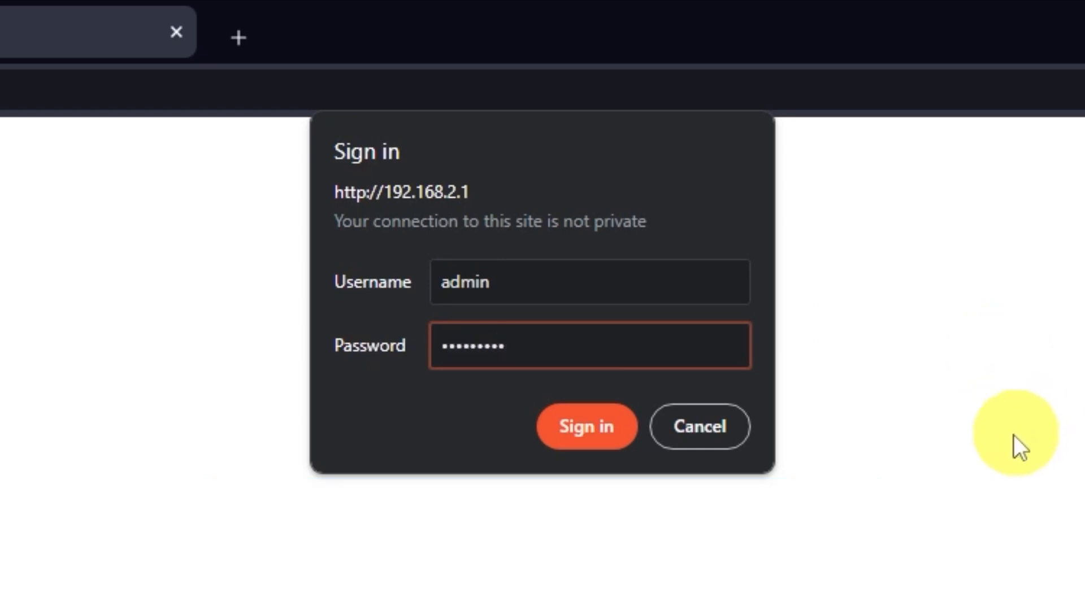
click(616, 443)
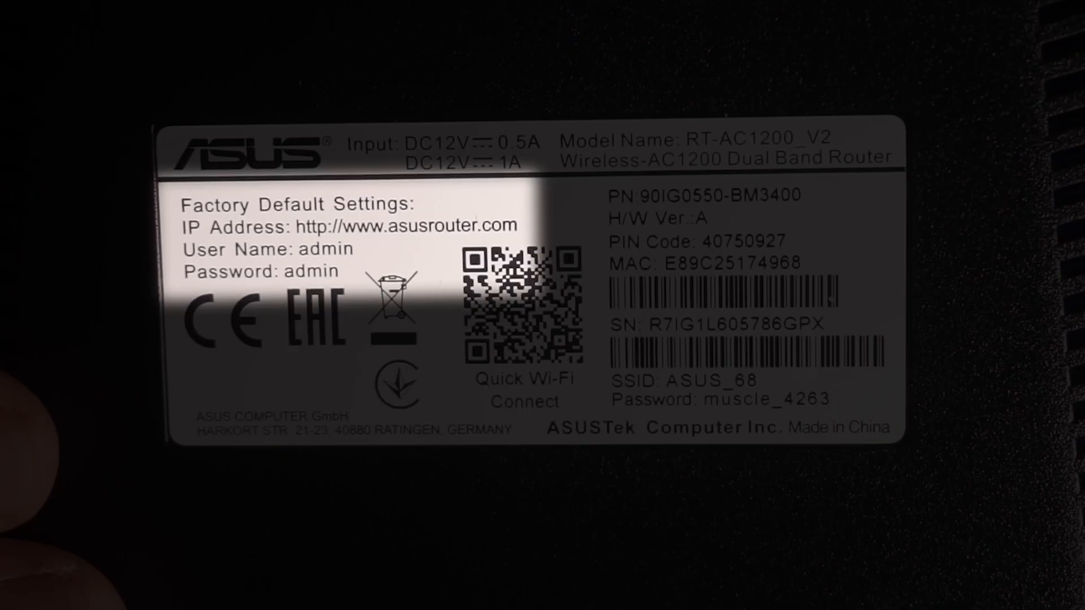
text(*****)
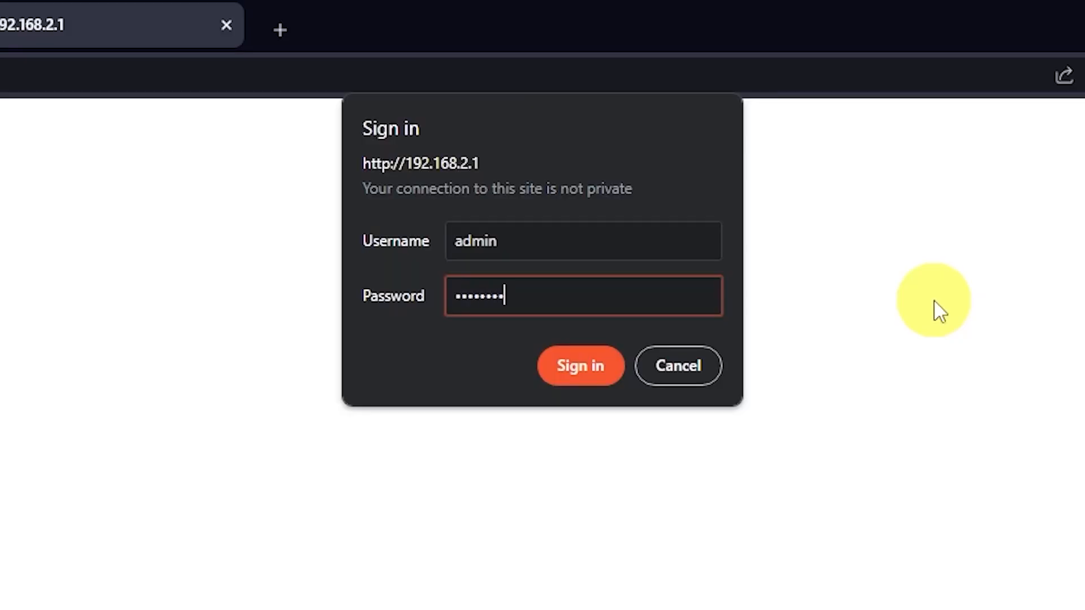
click(614, 378)
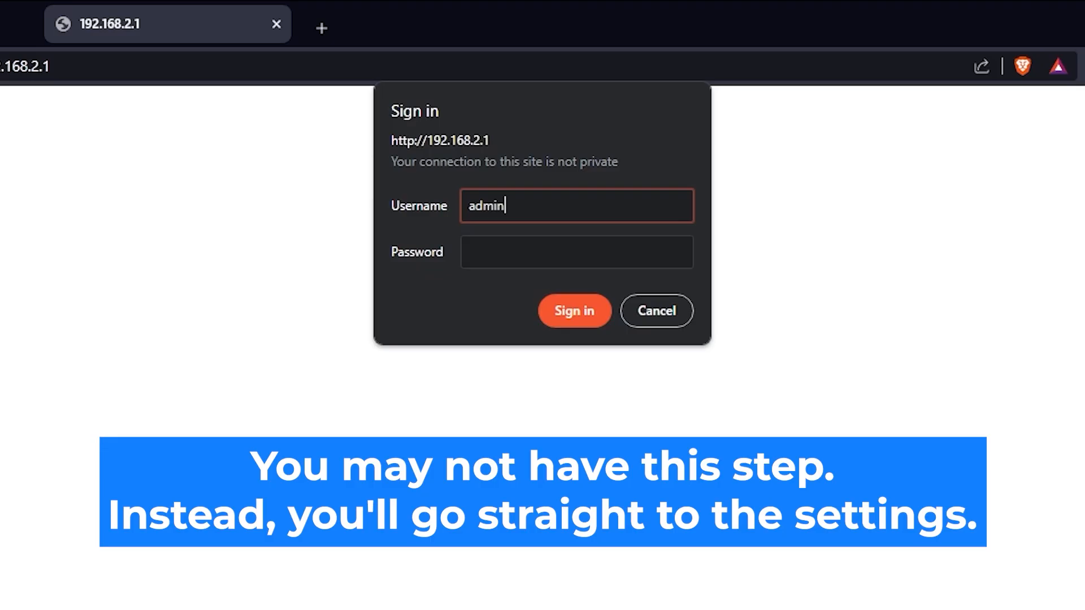
click(630, 249)
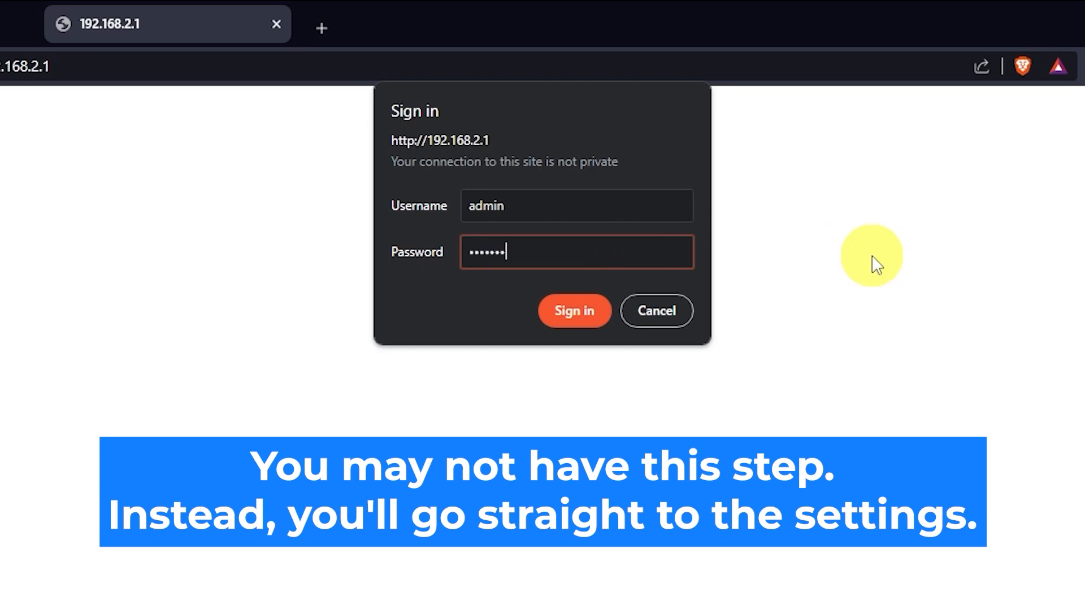
click(579, 325)
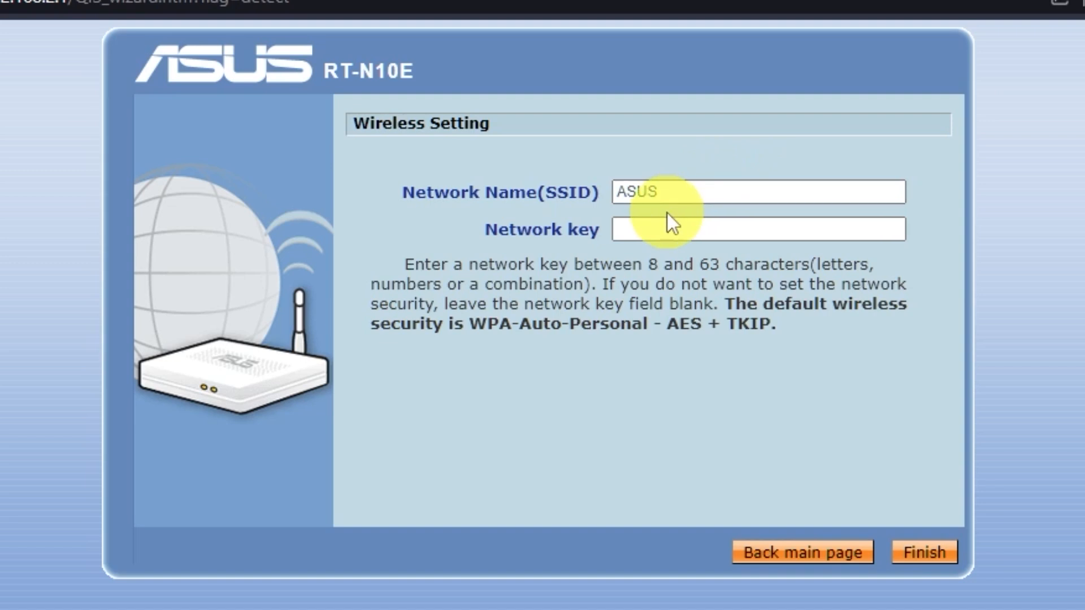
Keep the network name ASUS, enter the Wi-Fi network key and finish the wireless setup.
click(660, 229)
click(697, 188)
click(707, 230)
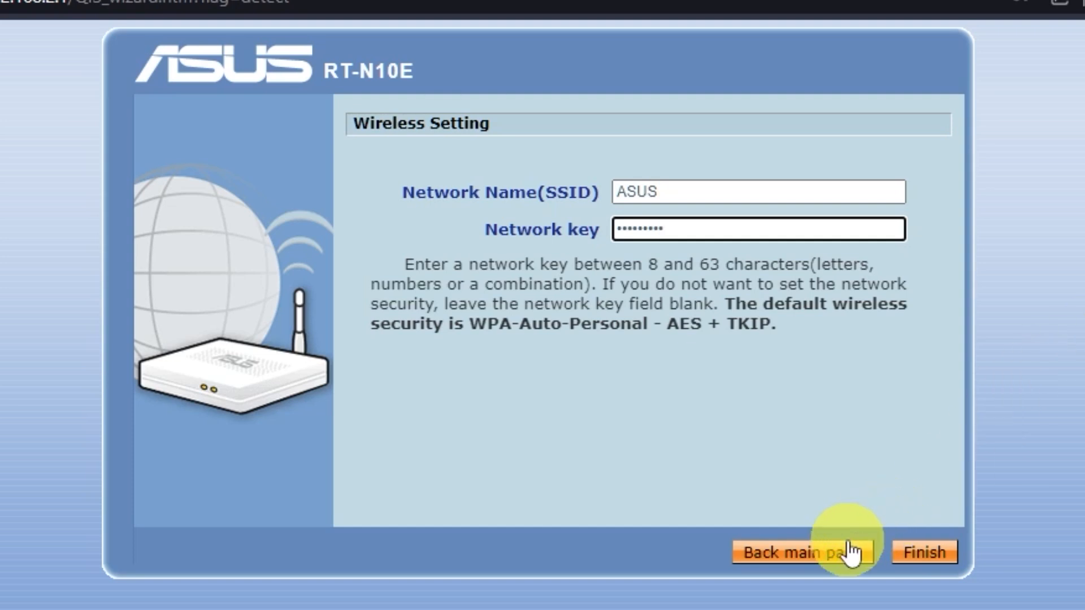
click(918, 556)
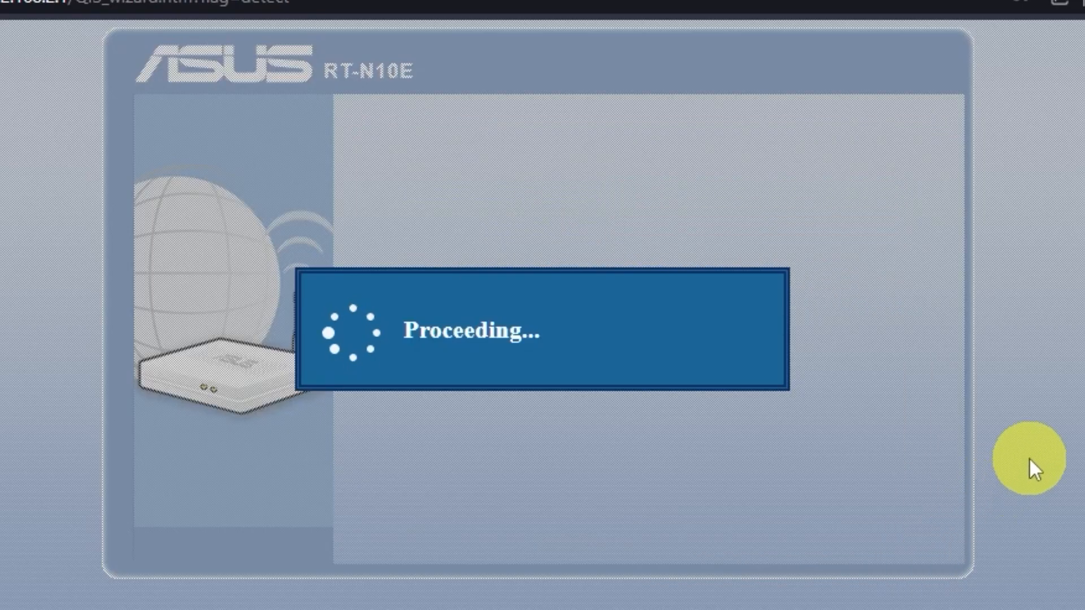
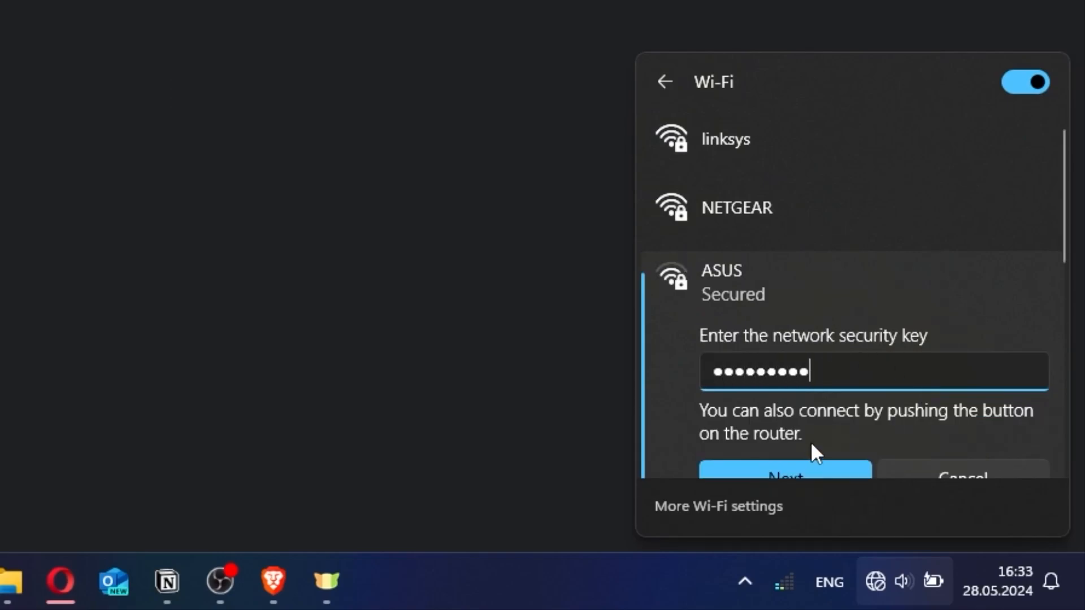
Join the secured ASUS Wi-Fi network and finish the router wizard with Automatic IP, keeping automatic DNS and leaving optional ISP fields blank.
click(801, 462)
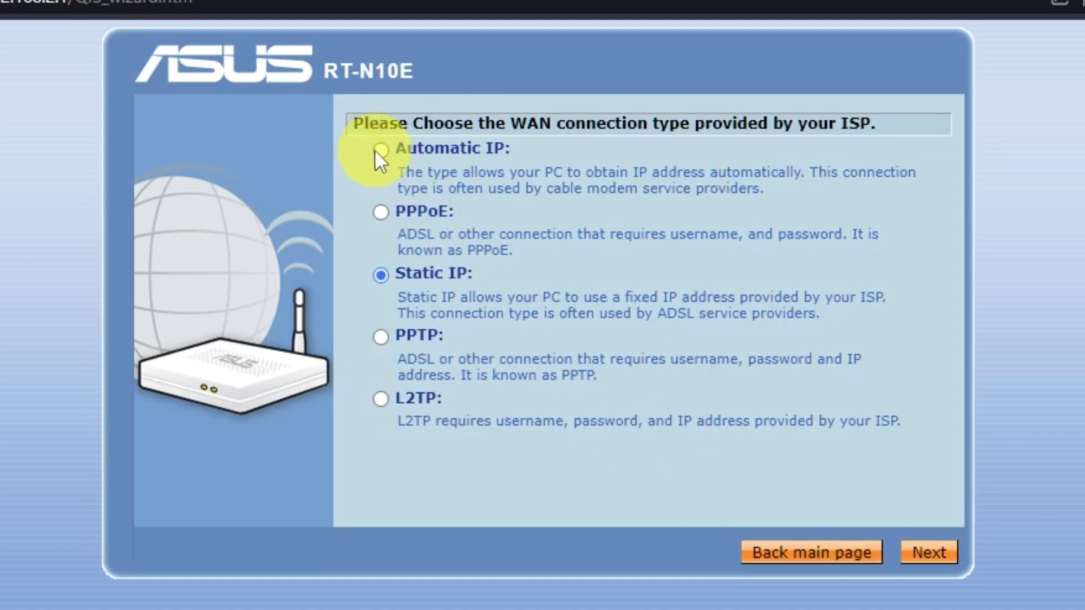
click(378, 151)
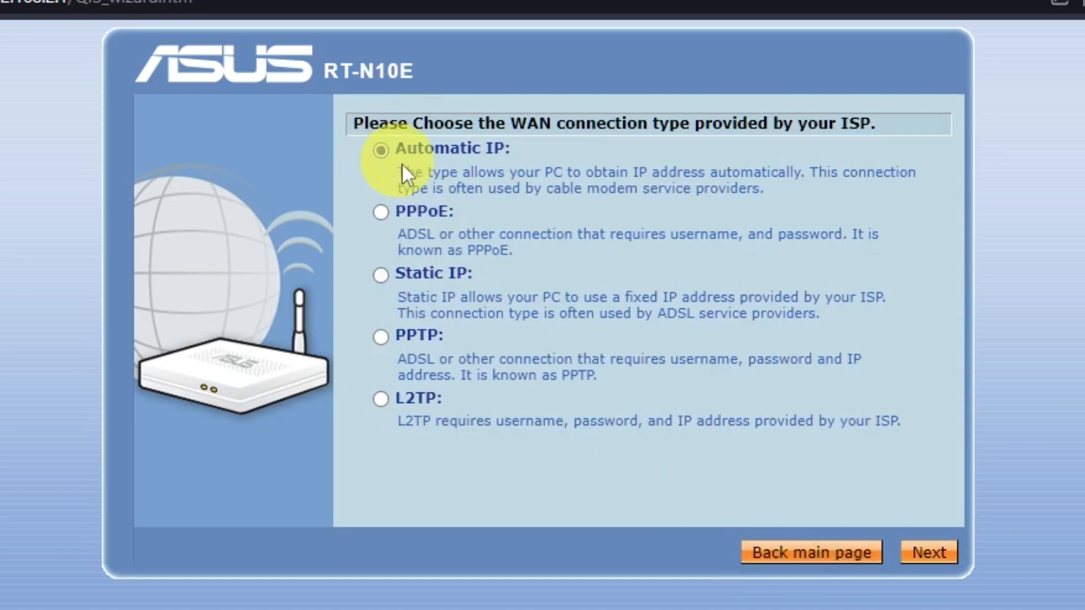
click(952, 557)
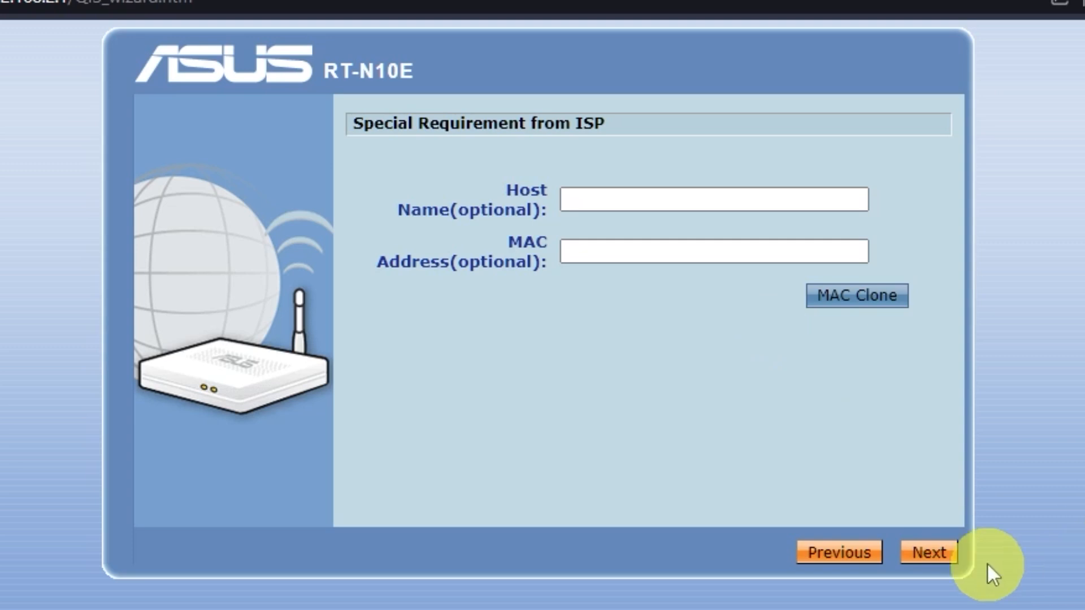
click(934, 552)
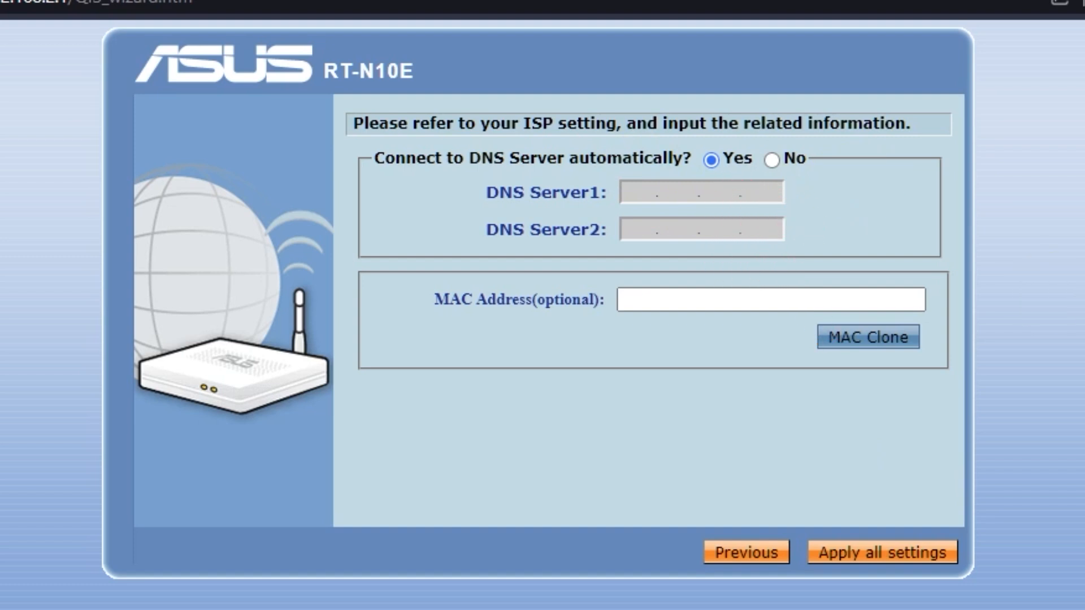
click(929, 555)
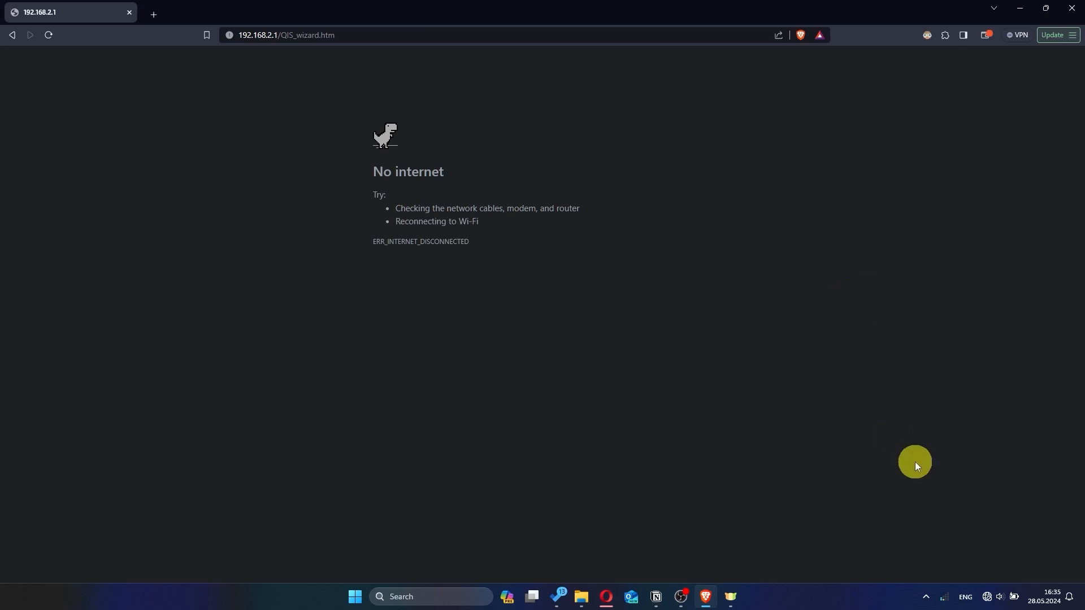
Open the computer's Wi-Fi network list, and load the router's settings page at 192.168.2.1 in the Brave browser.
click(987, 596)
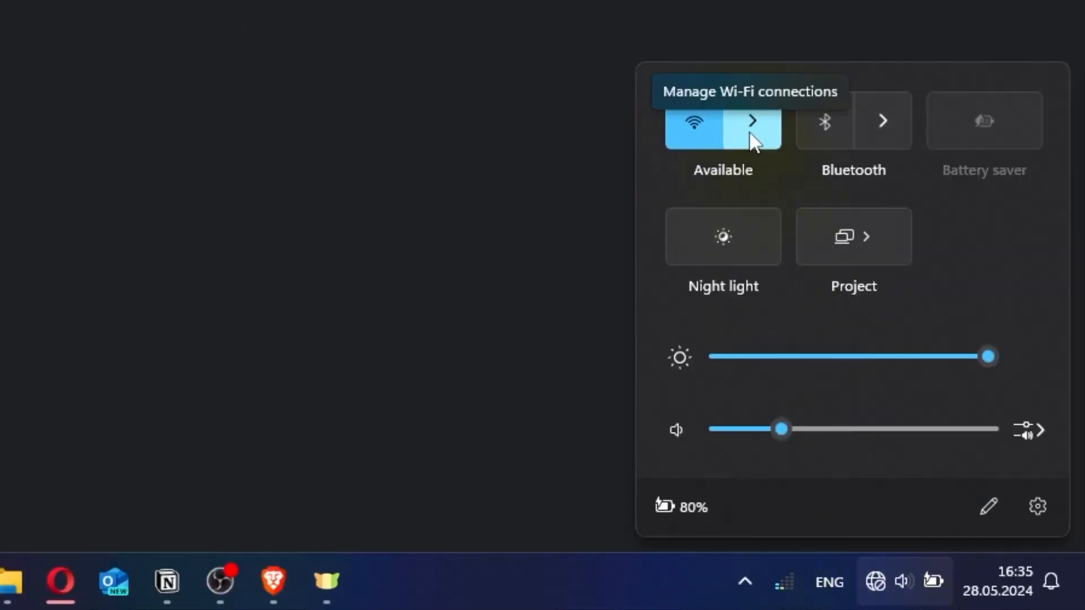
click(750, 134)
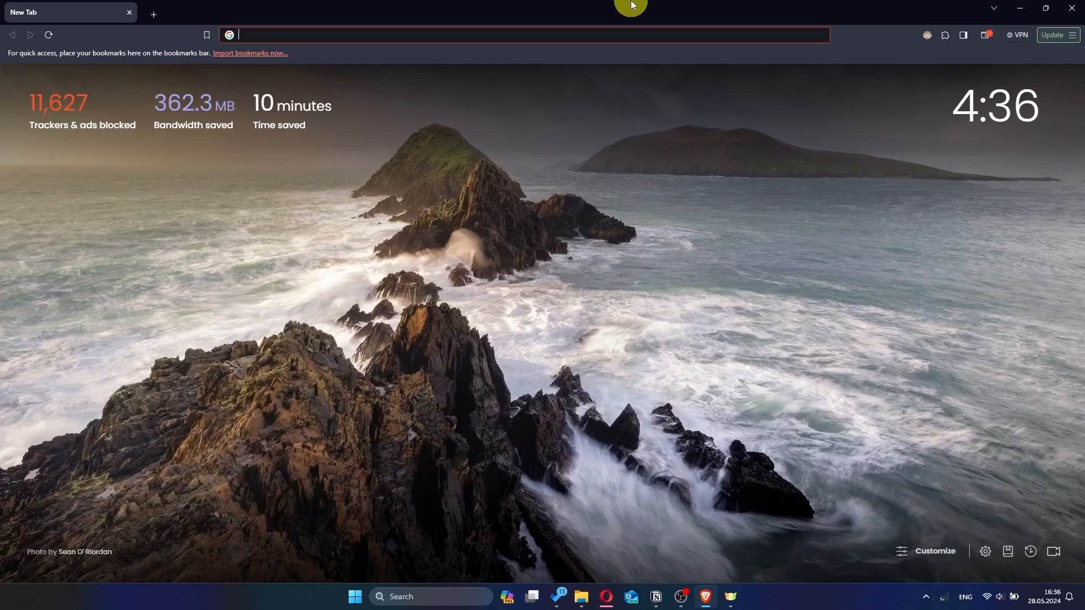
click(394, 33)
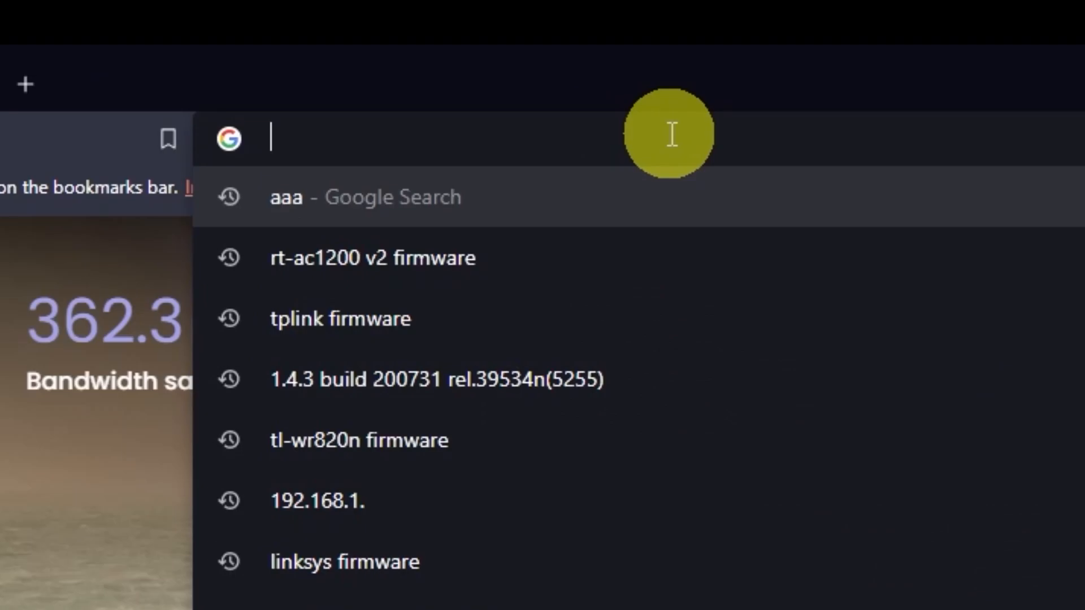
text(192.168.)
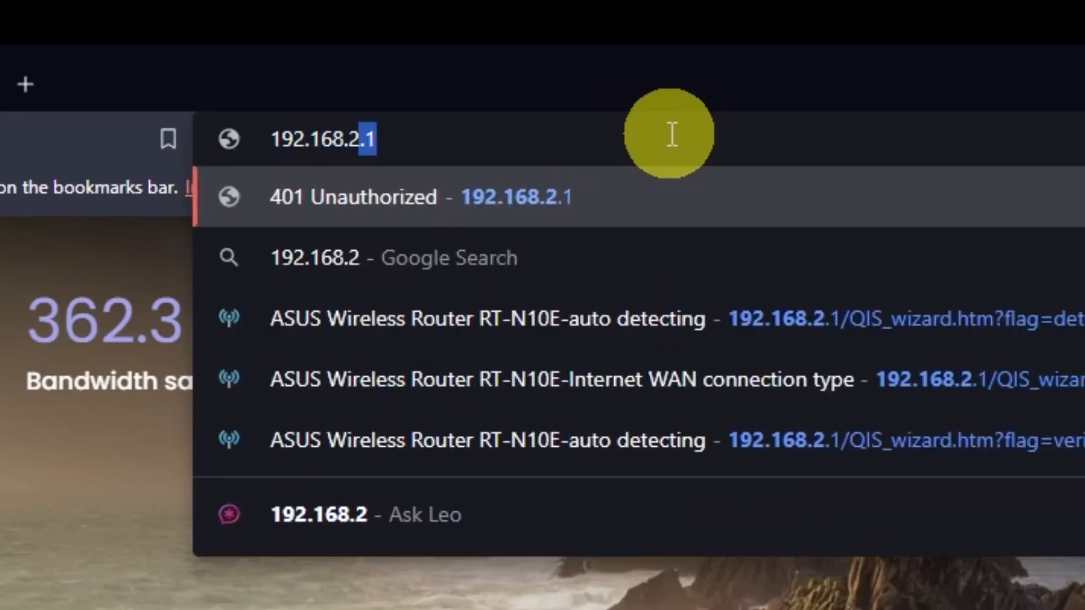
text(2.1)
key(Return)
Sign in to the router as admin with the login password and decline saving the password in the browser.
text(admin)
click(673, 345)
text(admin)
click(603, 425)
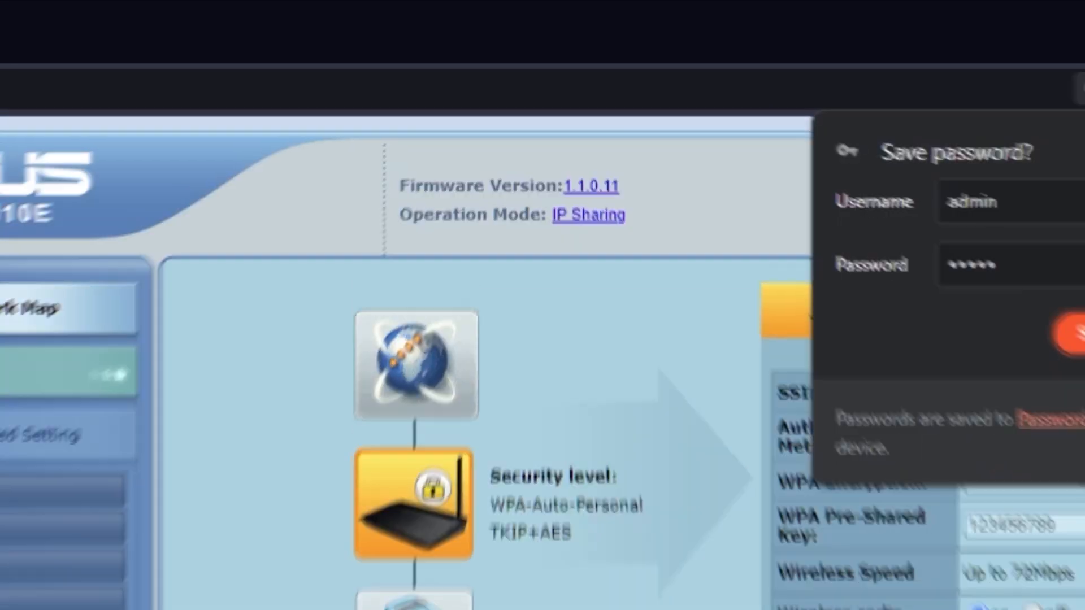
click(948, 198)
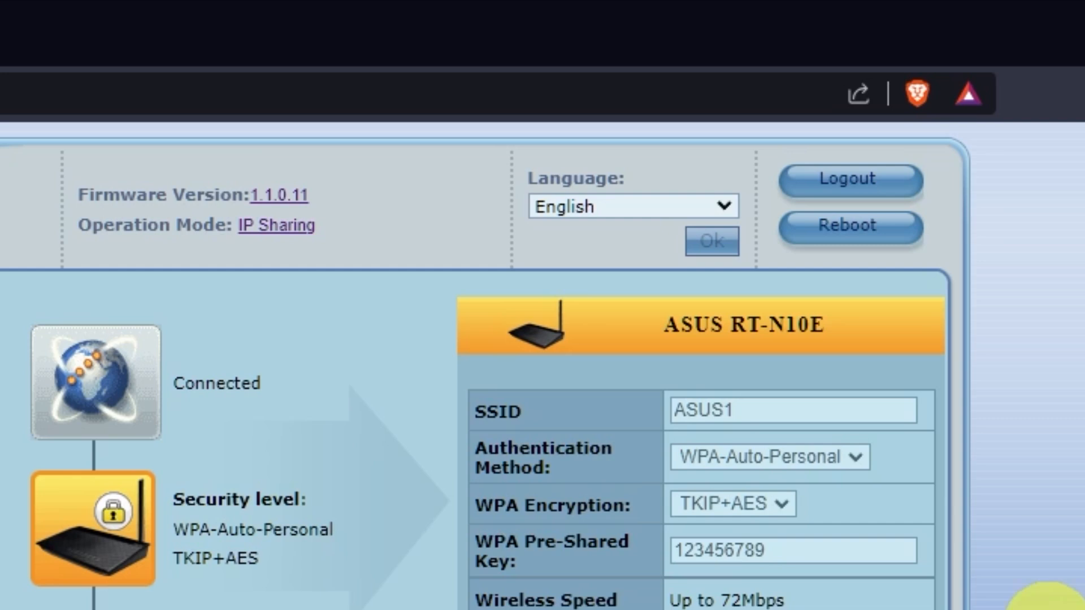
Reboot the router from its settings page and confirm the reboot.
click(873, 240)
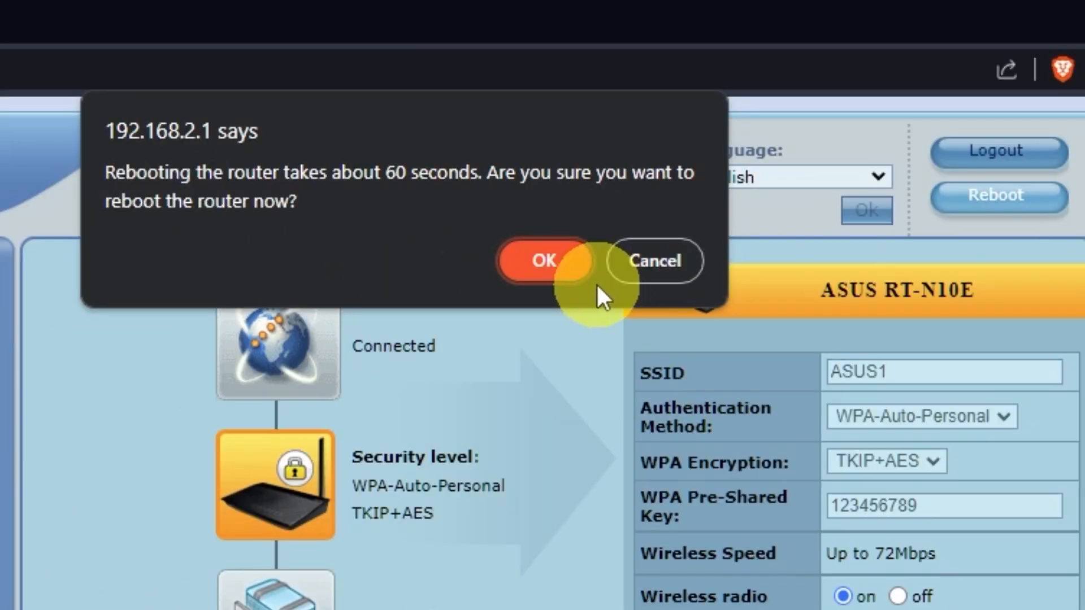
click(544, 262)
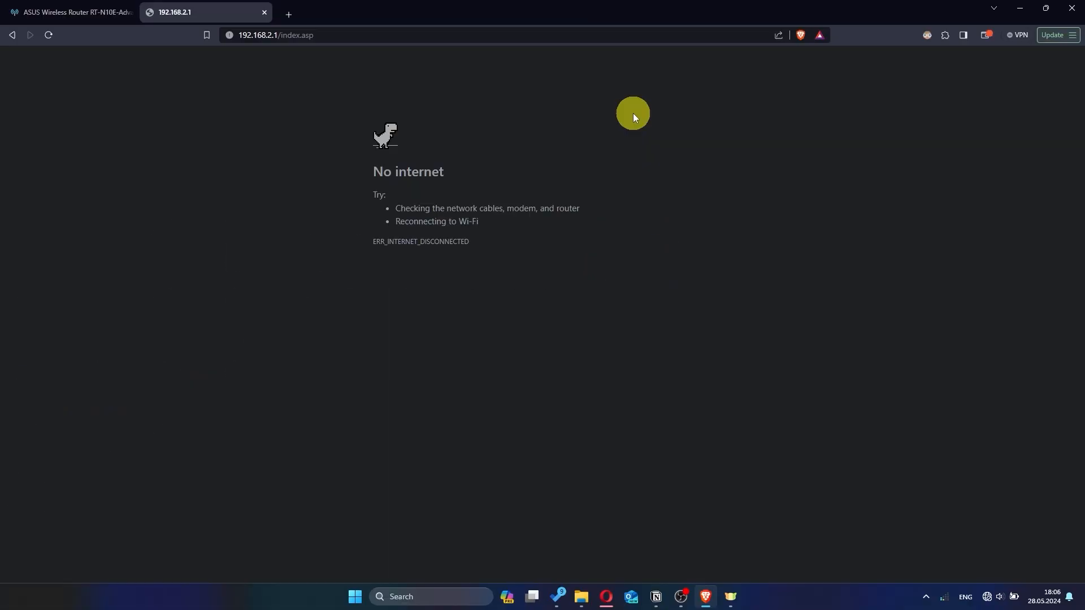
Search the web for hhh to test the internet connection, and close the search tab.
text(h)
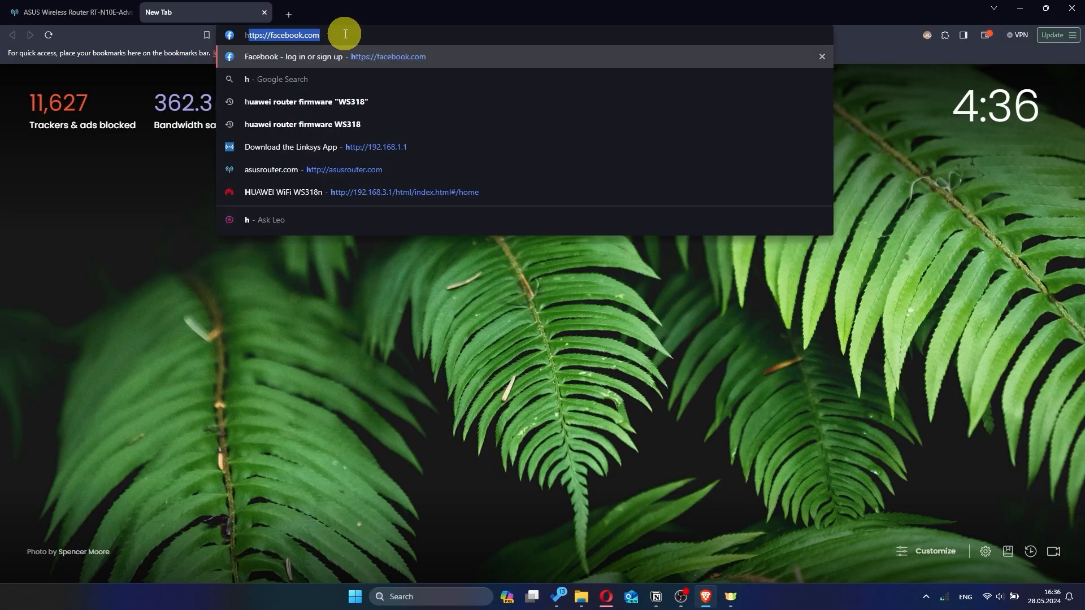
text(hh)
key(Return)
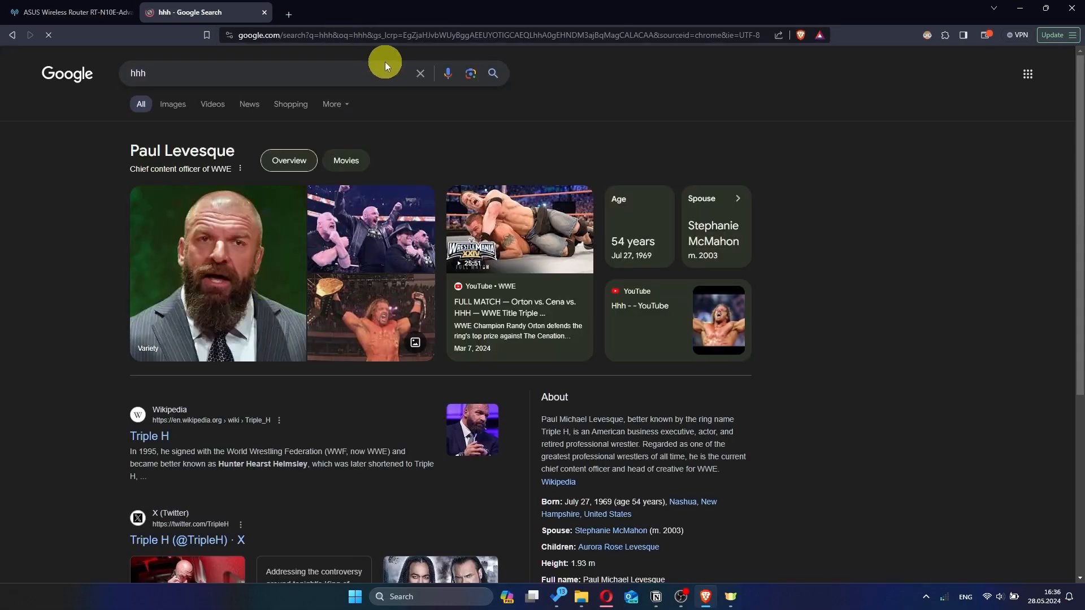
click(265, 12)
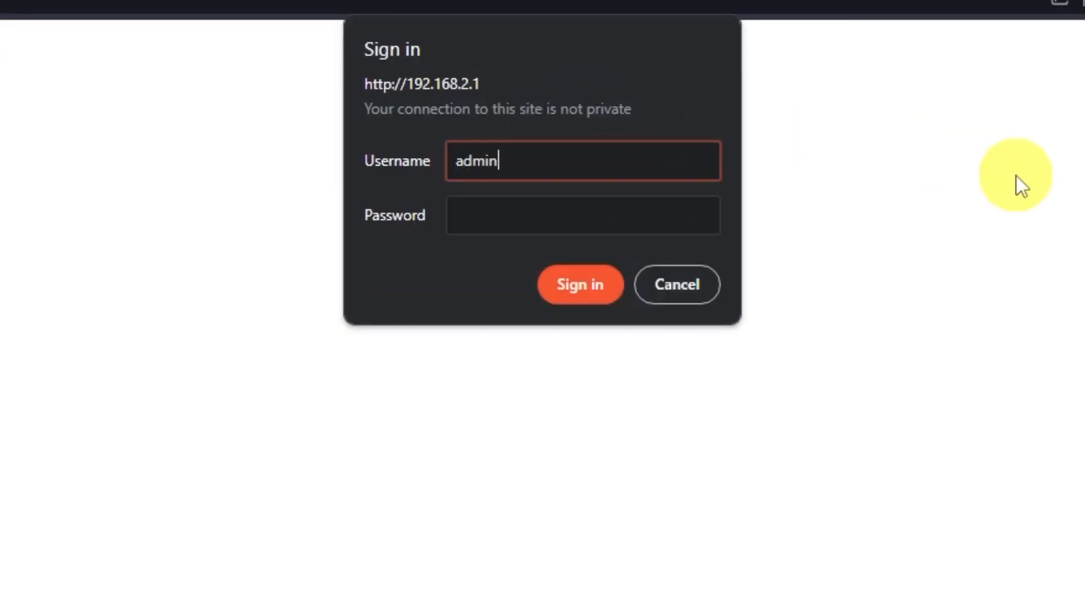
Sign in to the router's page again as admin, entering the login password, and dismiss the offer to save it.
click(654, 213)
text(ad)
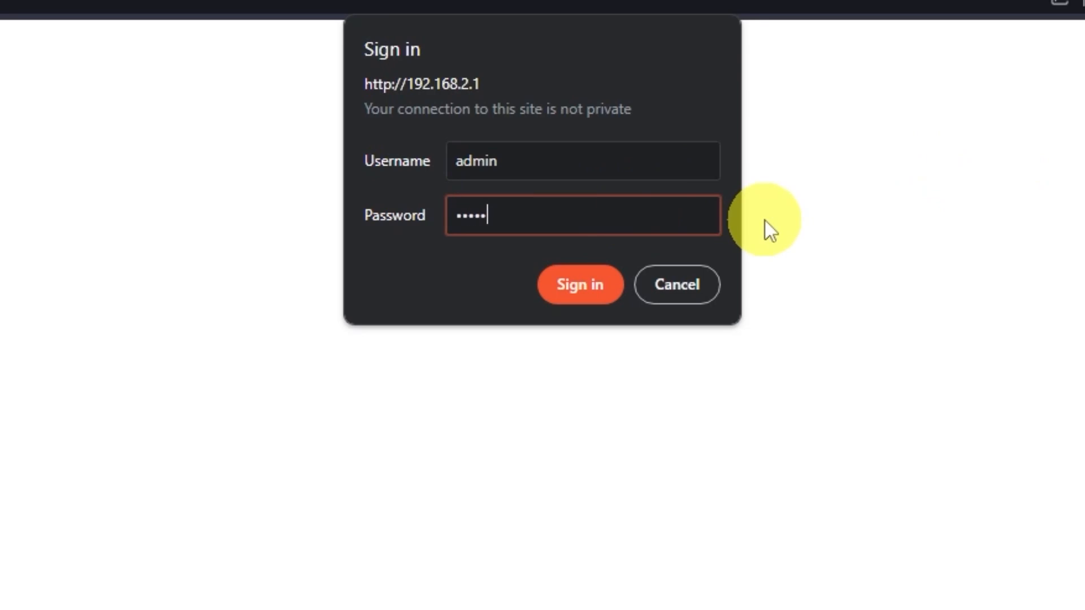
click(588, 280)
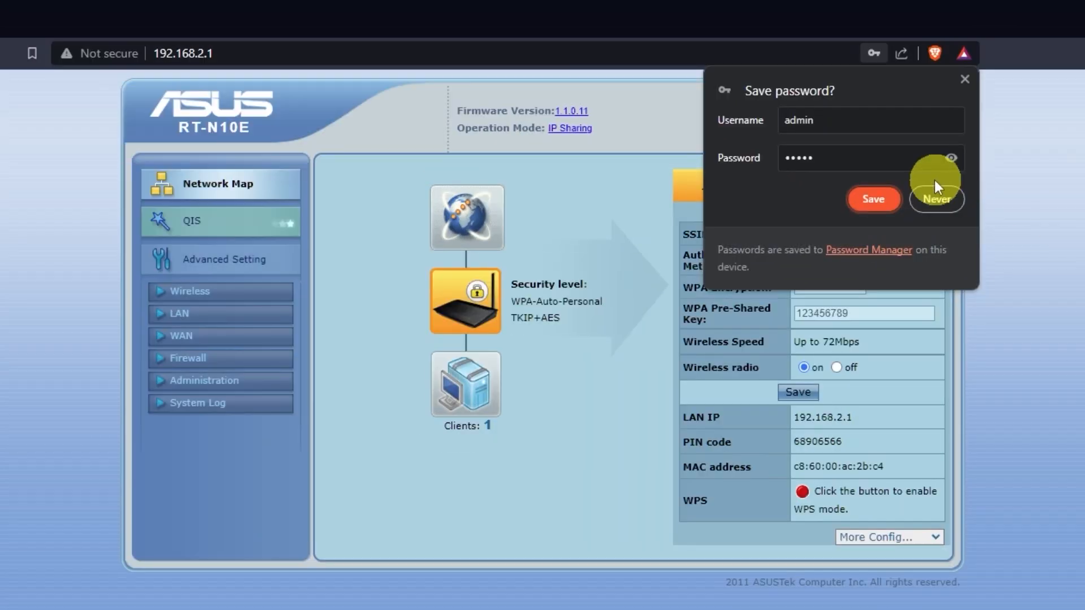
click(937, 198)
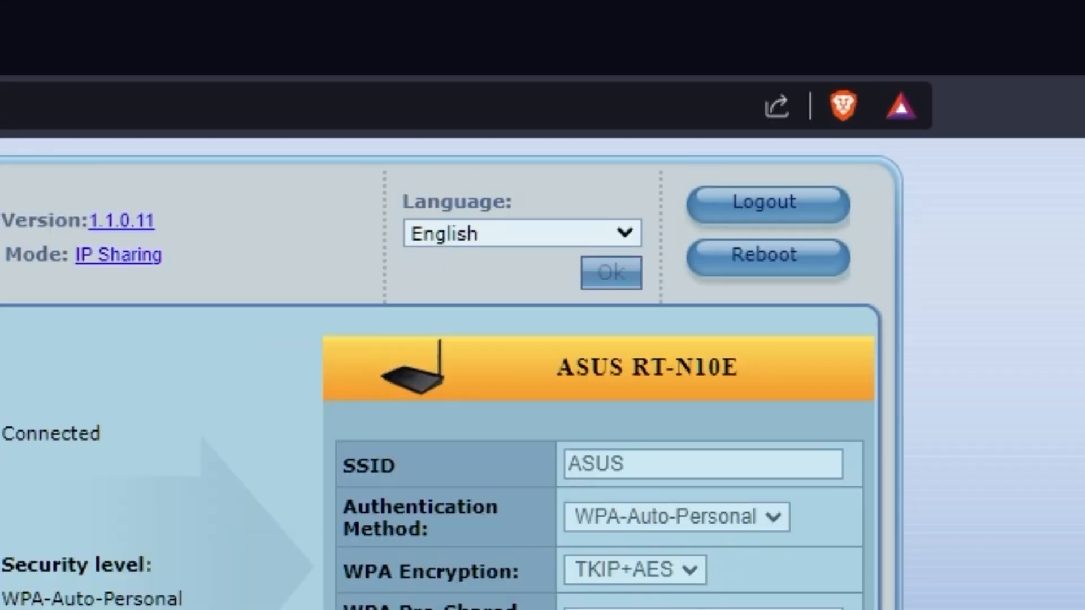
View the router's interface language options and keep English.
click(626, 232)
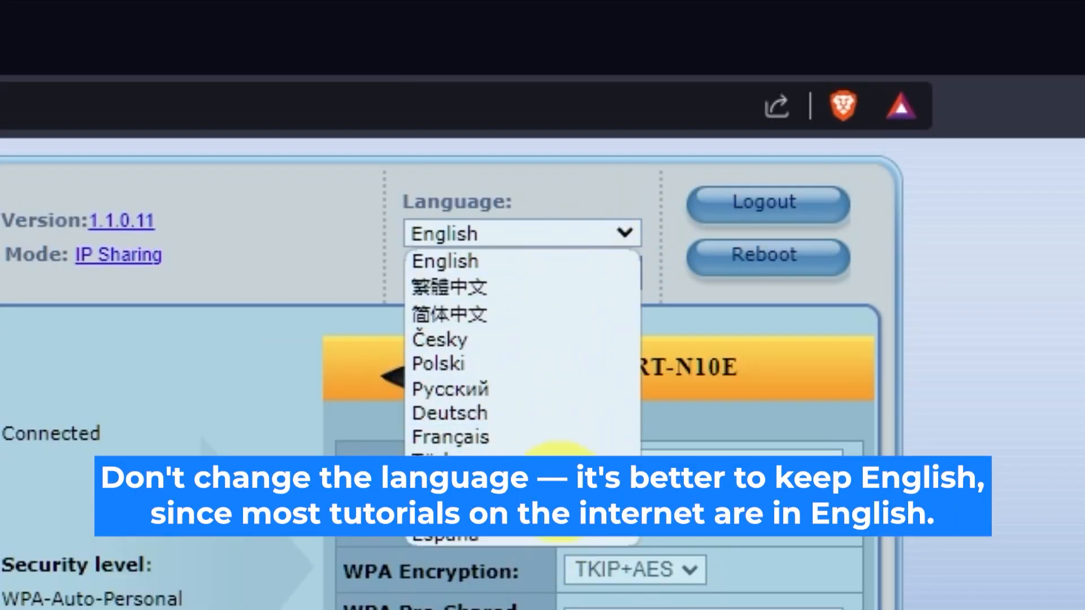
click(633, 226)
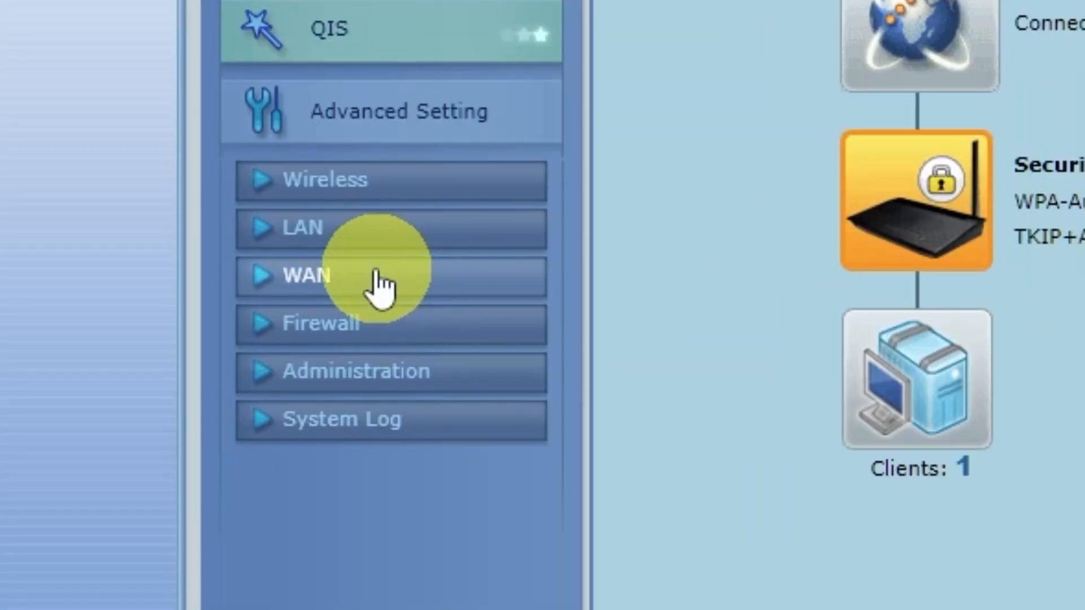
Clone the computer's MAC address in the router's WAN settings, apply the change and reboot the router.
click(371, 280)
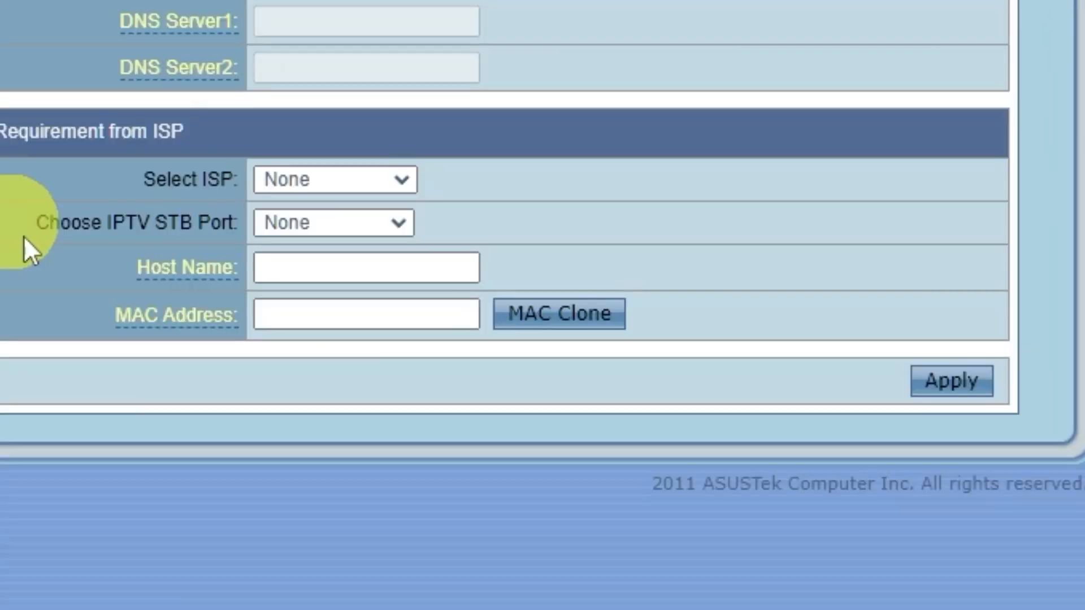
click(593, 315)
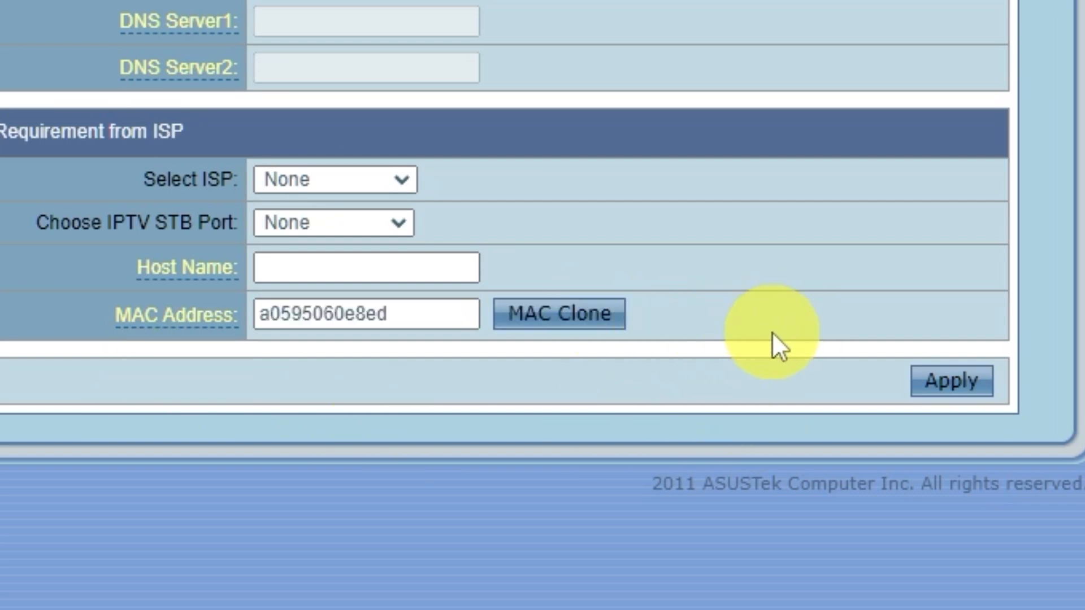
click(987, 388)
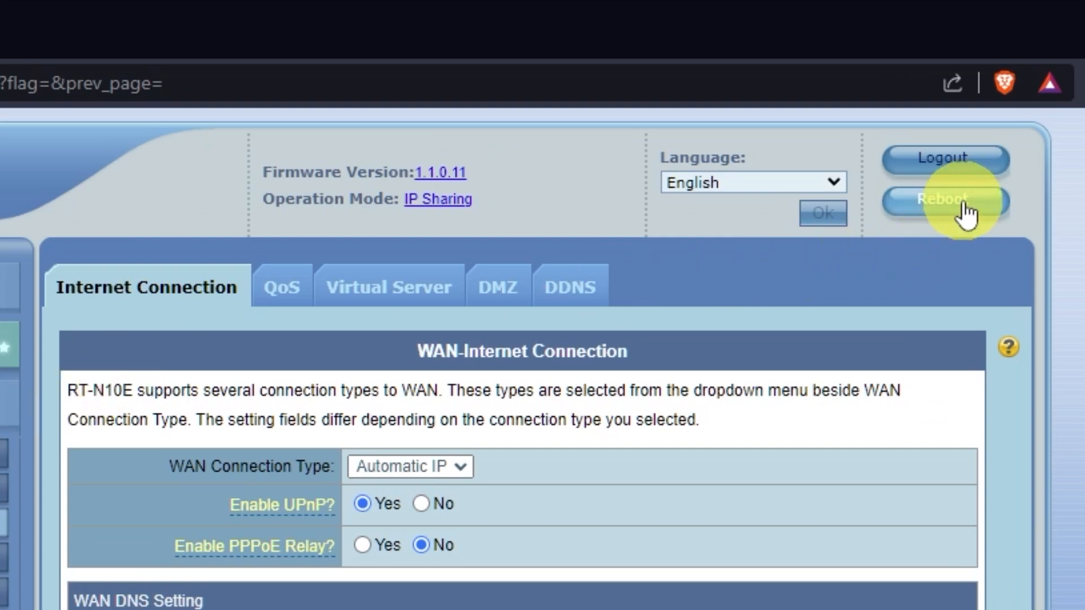
click(967, 213)
click(544, 256)
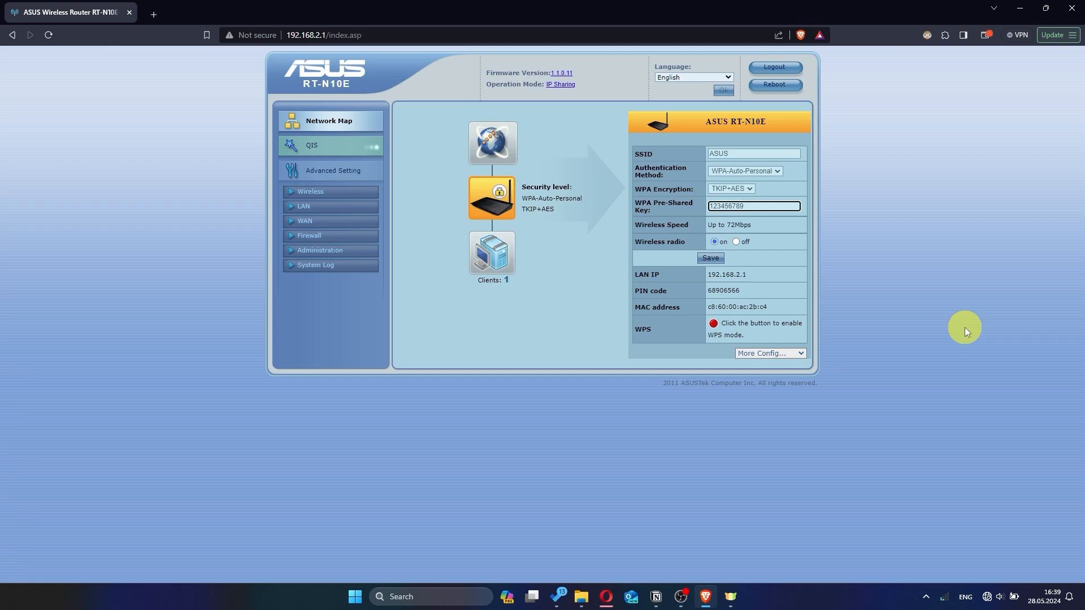
Test the internet connection with a web search for hhh in a new browser tab.
click(153, 15)
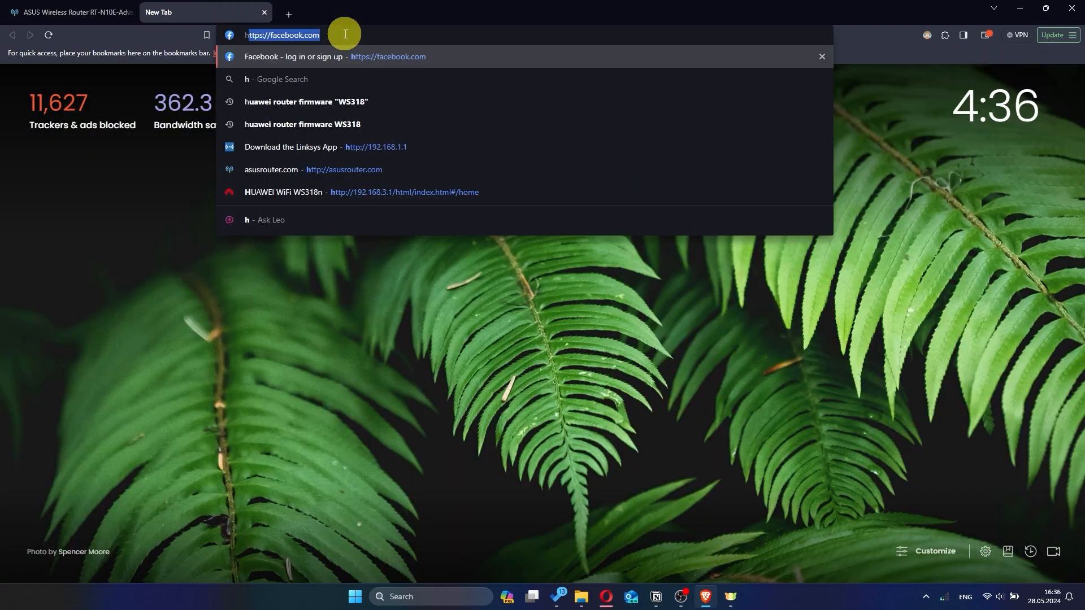
text(hh)
key(Return)
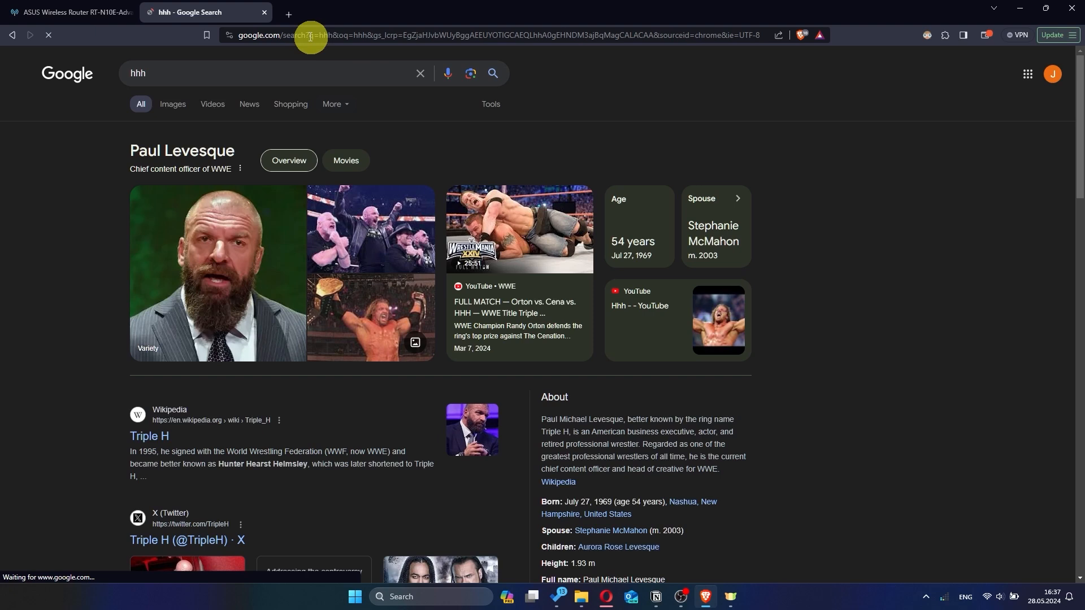